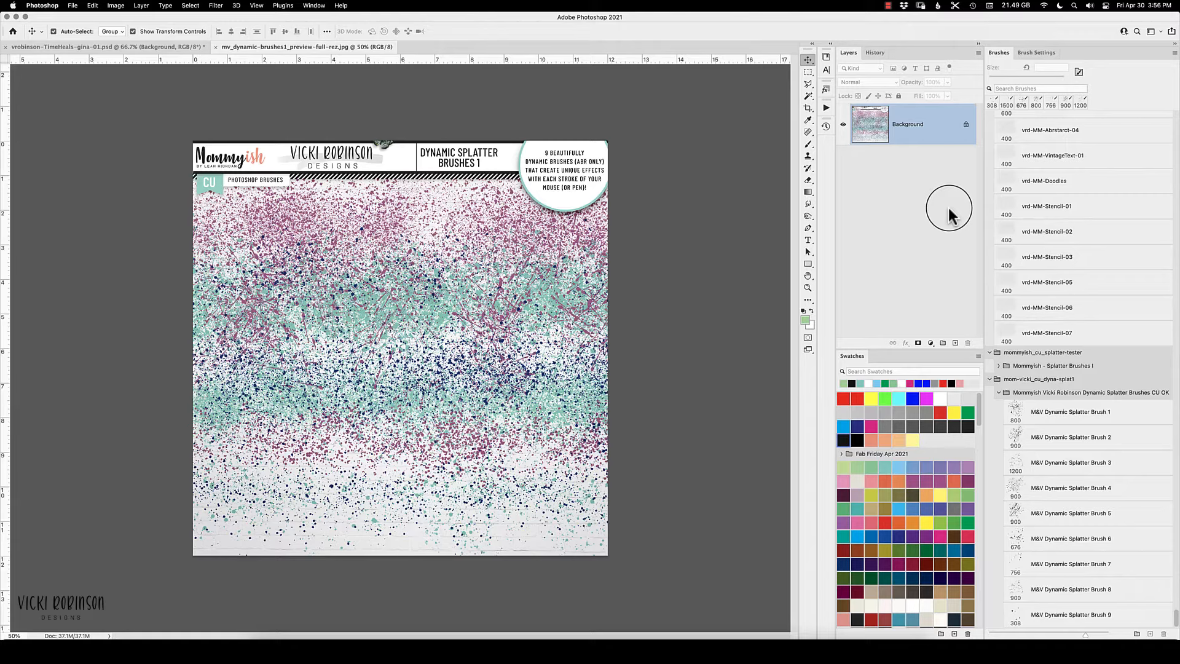
- In the TimeHeals layout, add a layer above the background and stamp green splatters above the photo with M&V Dynamic Splatter Brush 1
click(117, 47)
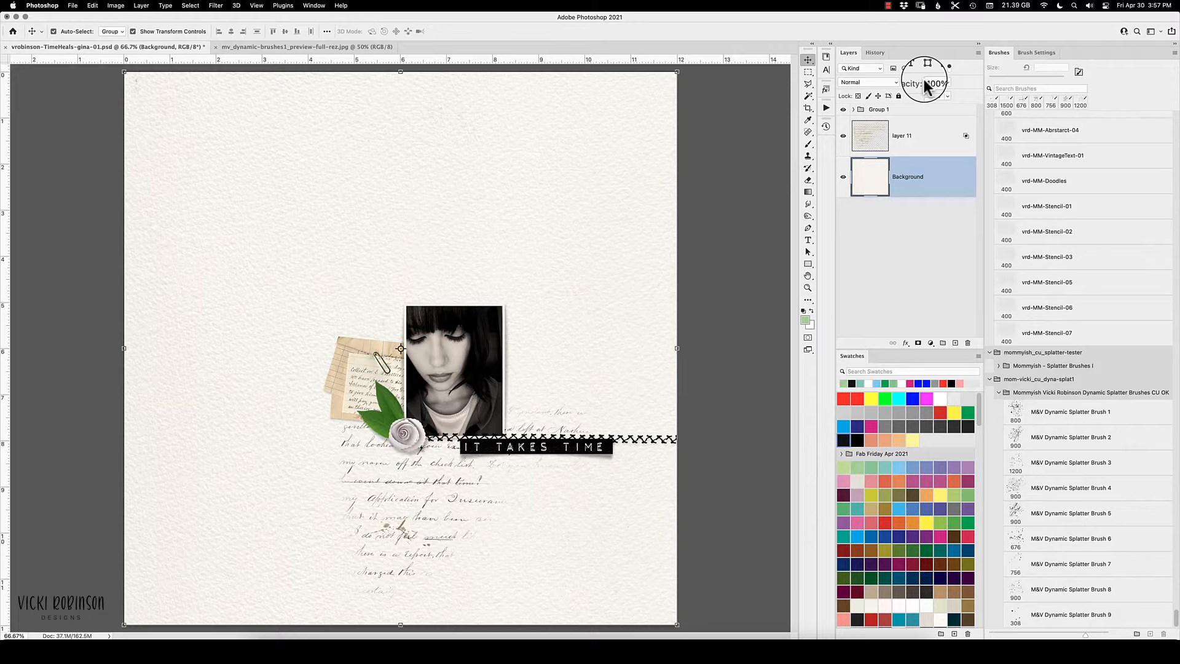
click(954, 343)
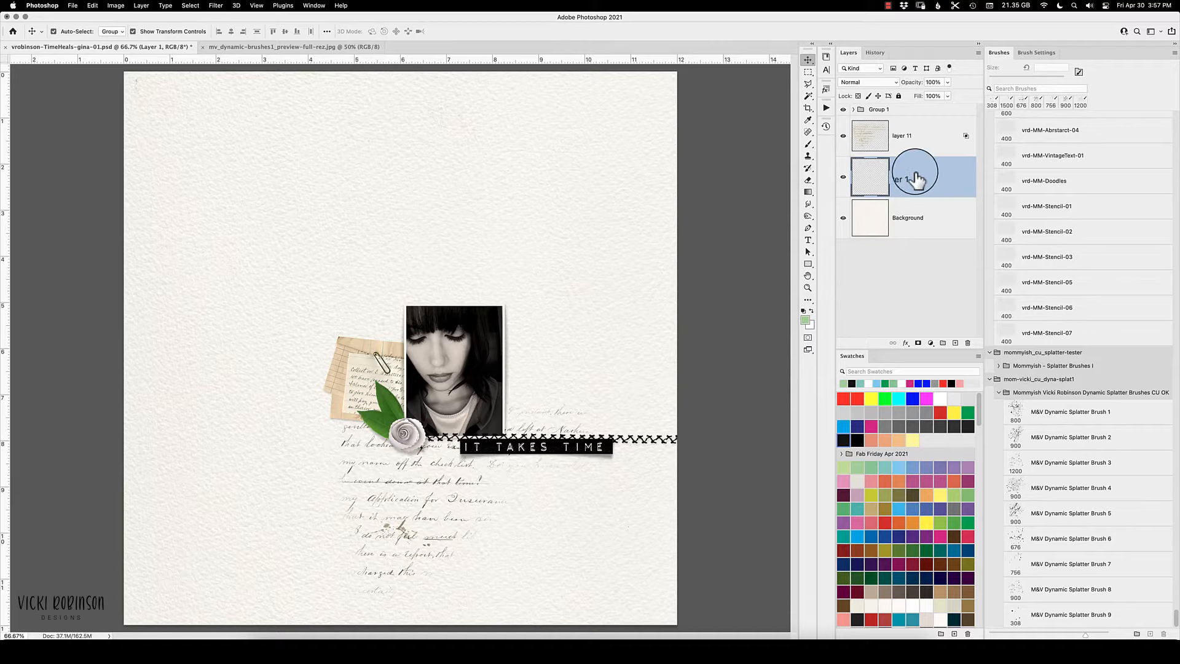
click(1070, 416)
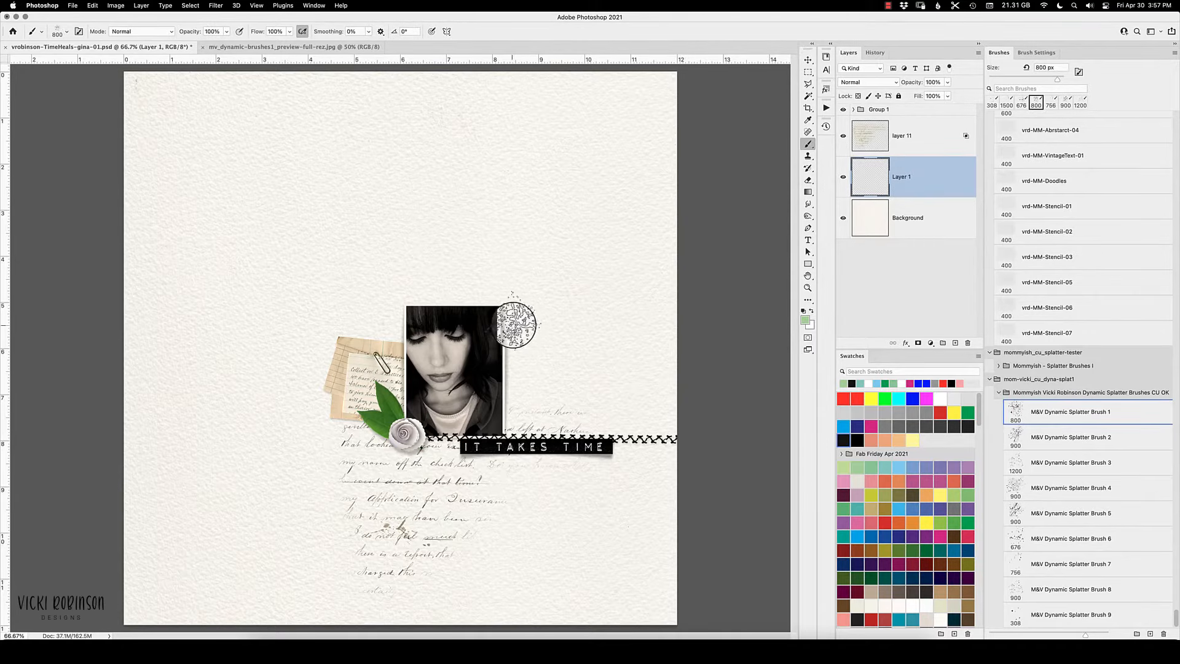
click(503, 289)
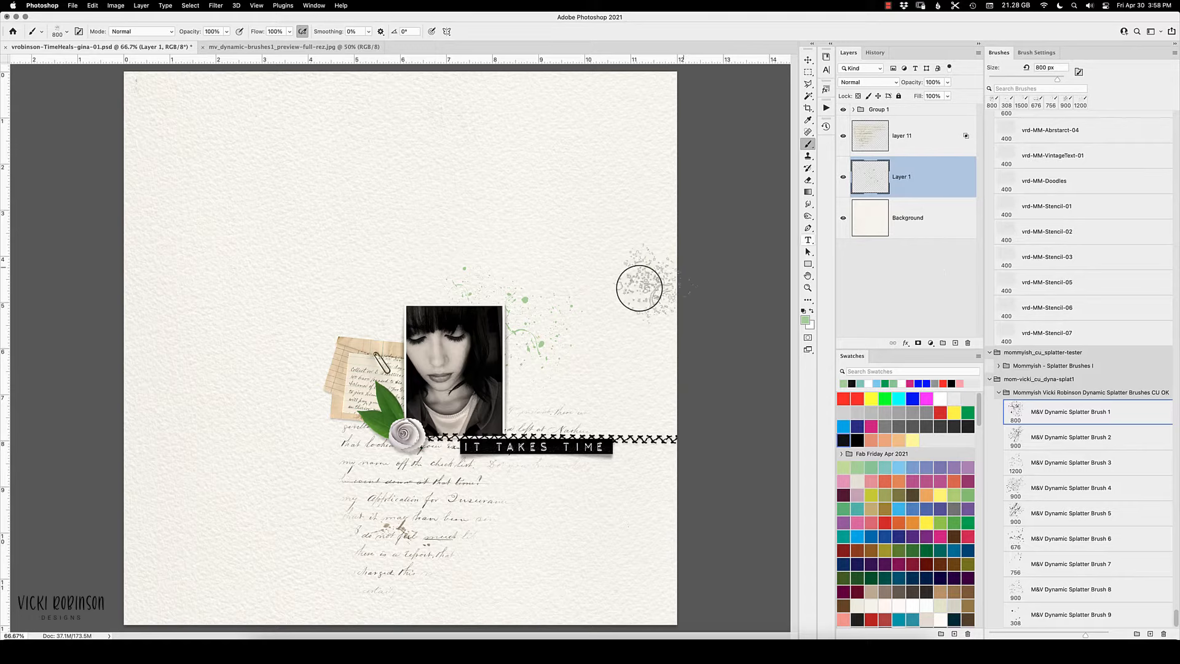
click(471, 275)
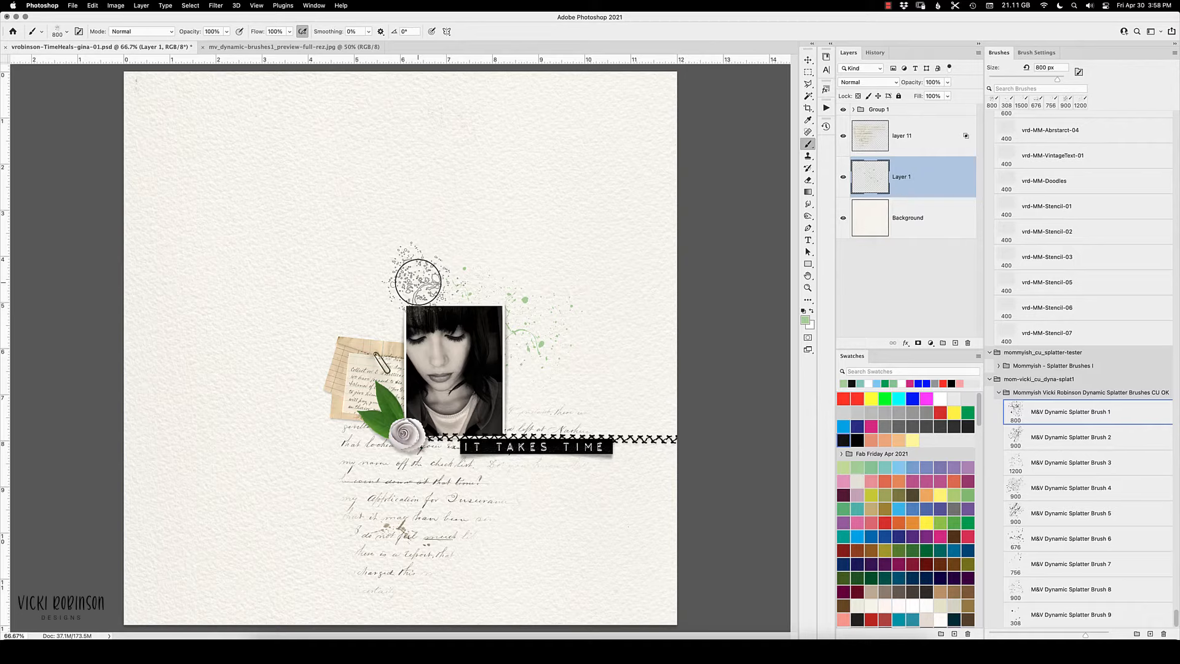
click(417, 282)
click(418, 282)
click(418, 282)
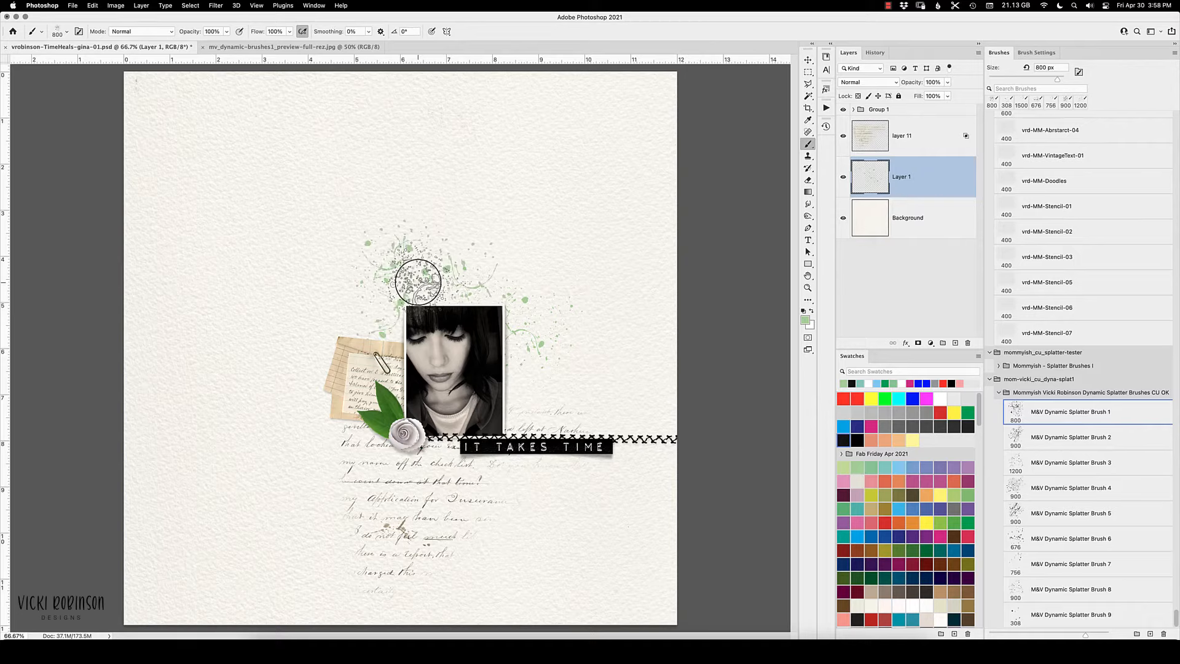
click(418, 282)
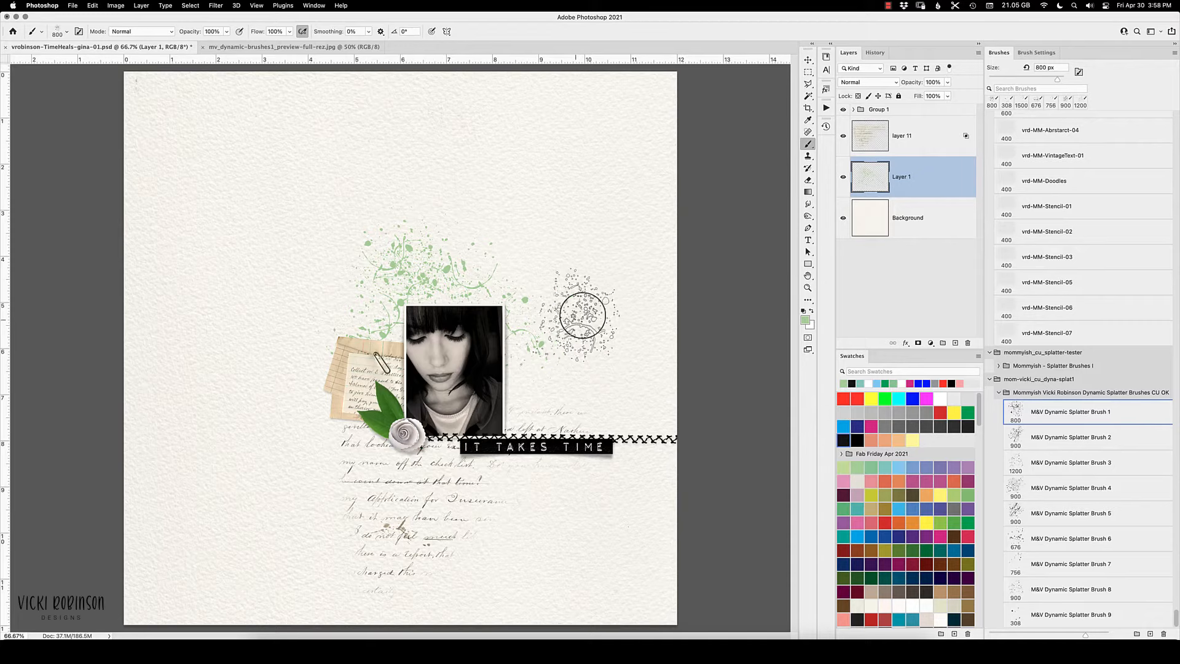
- Paint light blue splatters beside and below the photo's lower right corner with M&V Dynamic Splatter Brush 2
click(1102, 438)
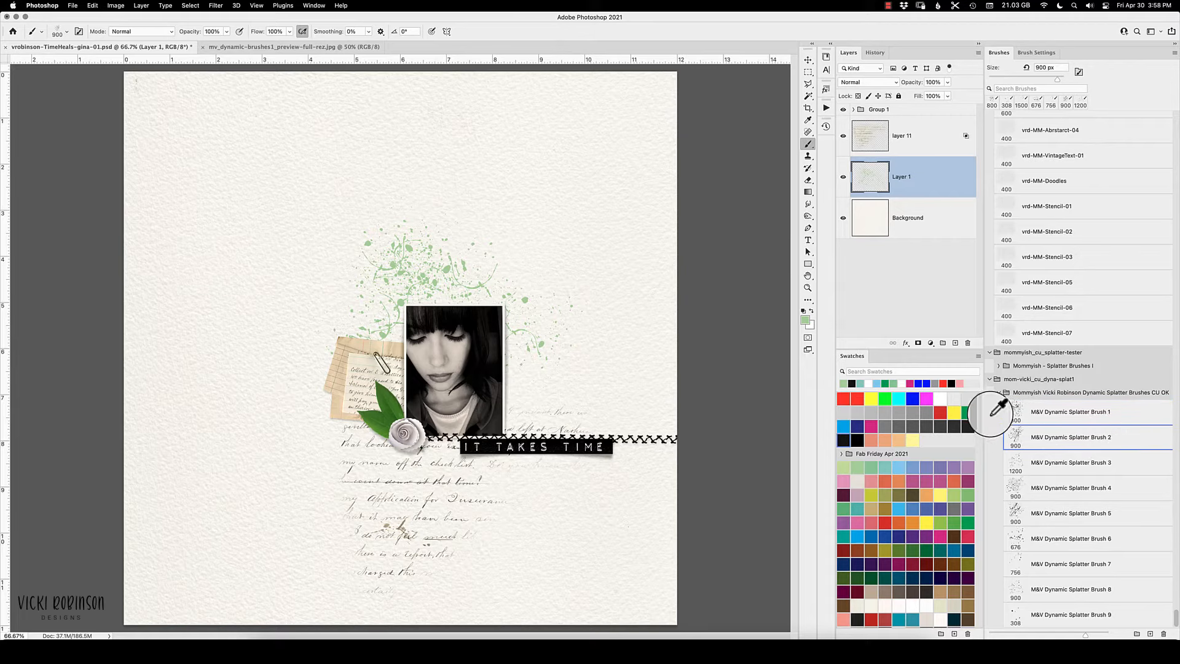
click(877, 384)
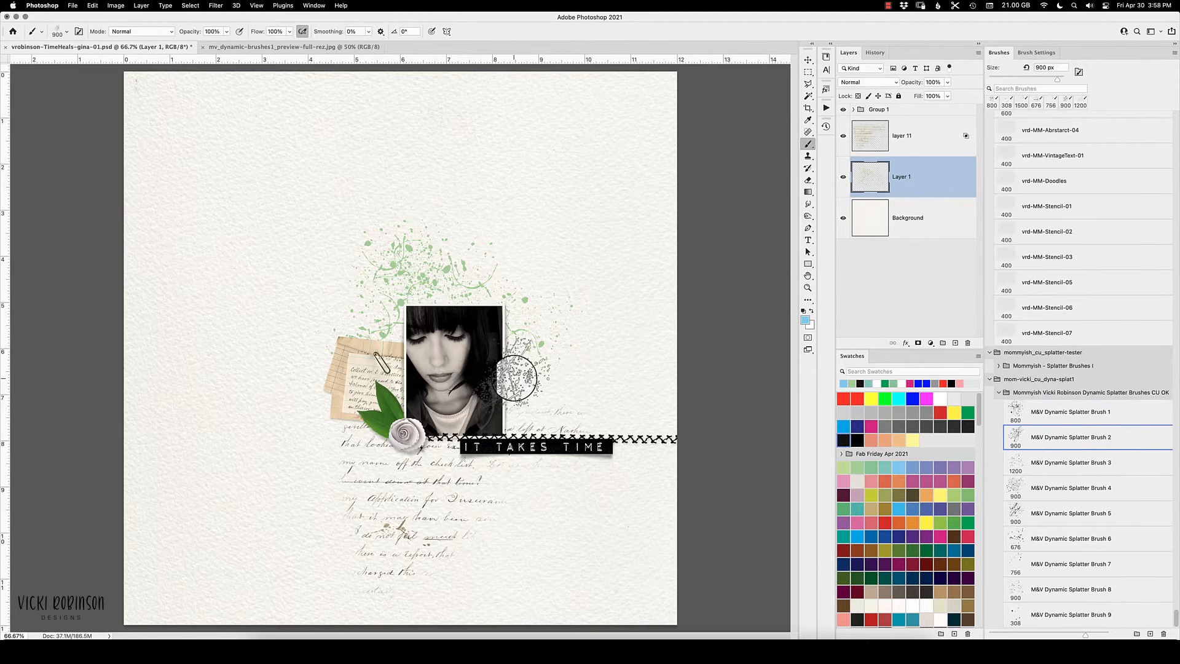
mouse_move(515, 377)
mouse_down()
mouse_move(518, 402)
mouse_move(495, 429)
mouse_up()
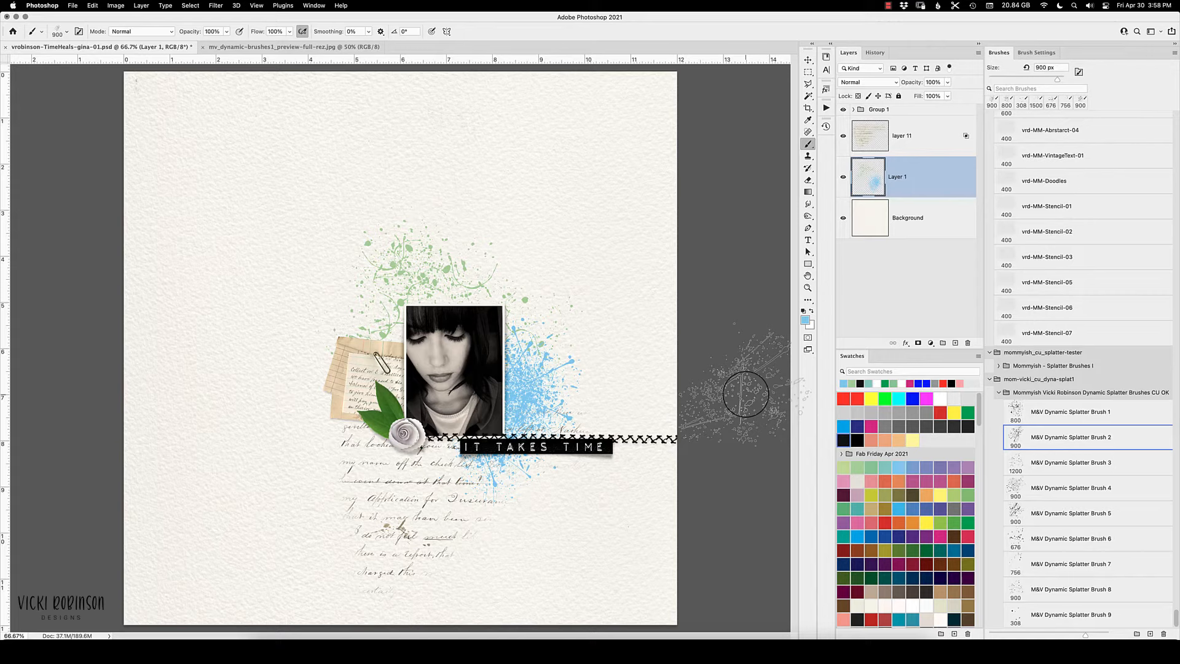
- Add a new layer and stamp black splatters around the photo and paper scraps with M&V Dynamic Splatter Brush 3
click(954, 343)
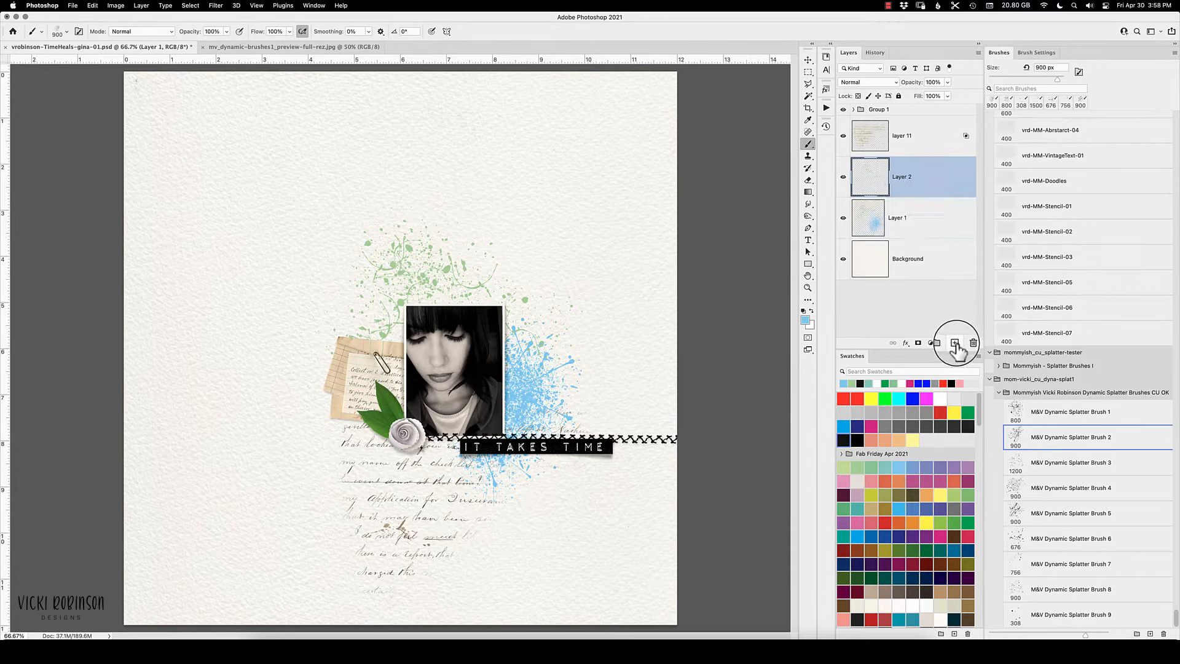
click(1015, 465)
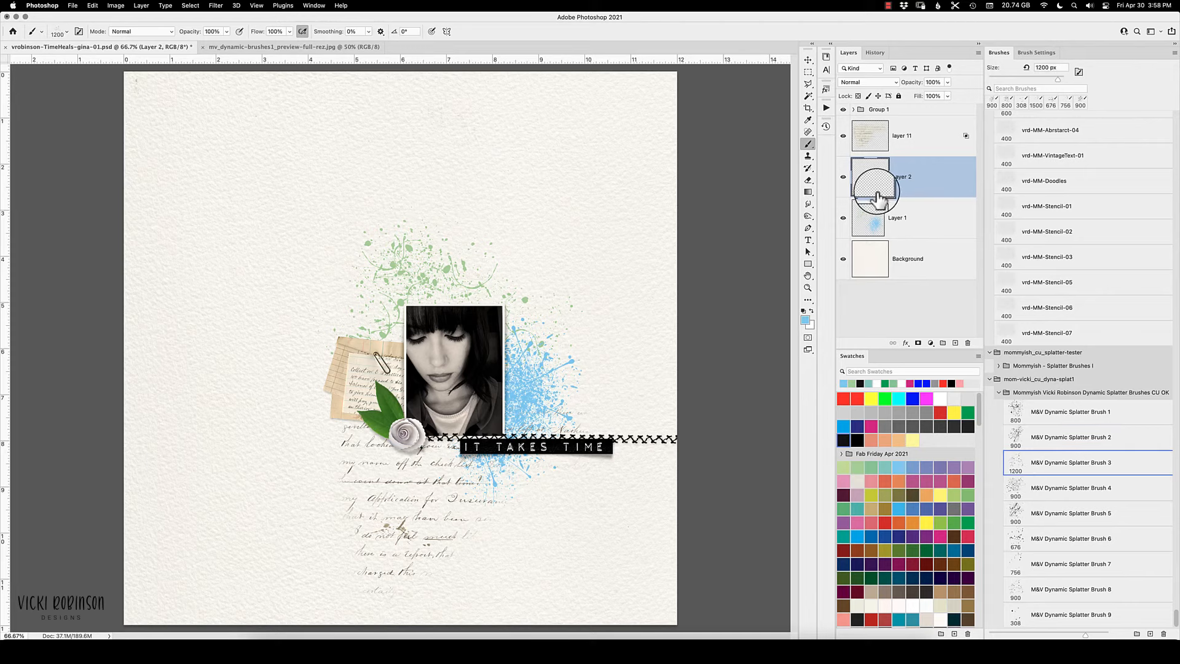
click(860, 384)
click(359, 350)
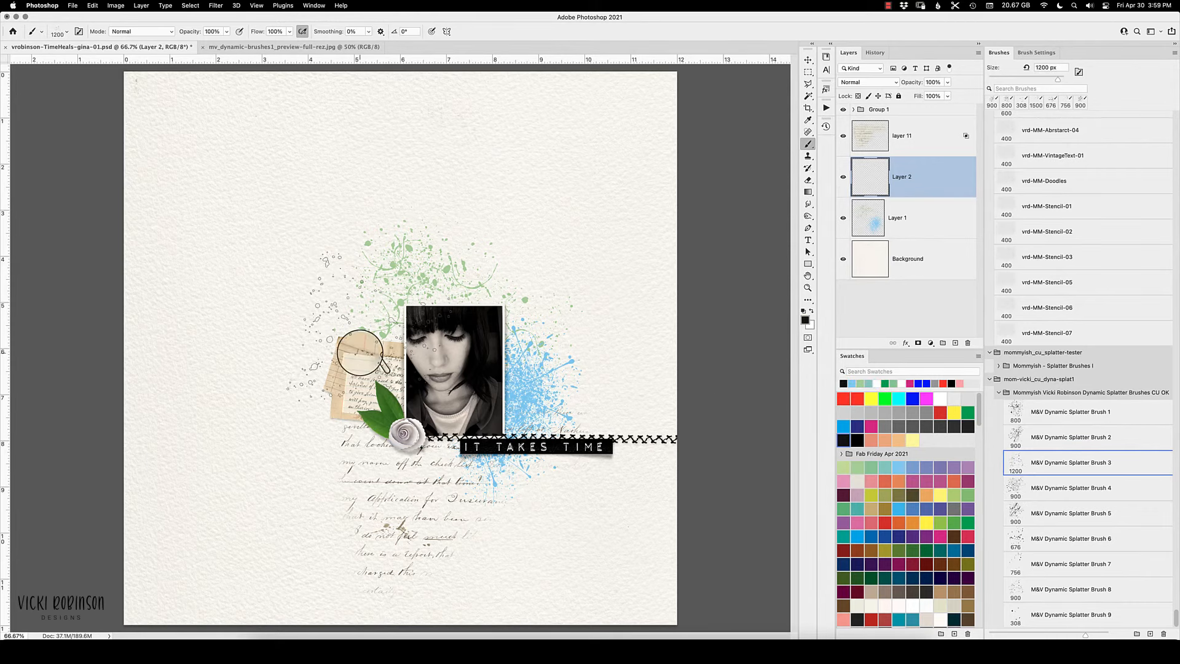
click(359, 351)
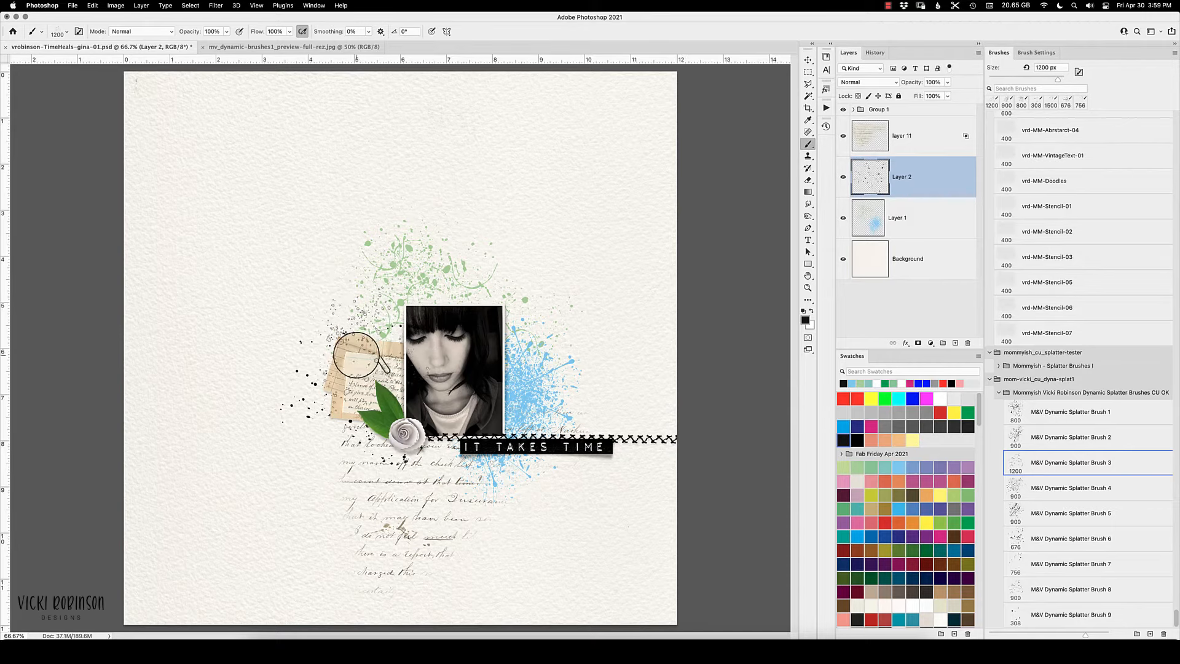
click(465, 459)
key(ctrl+z)
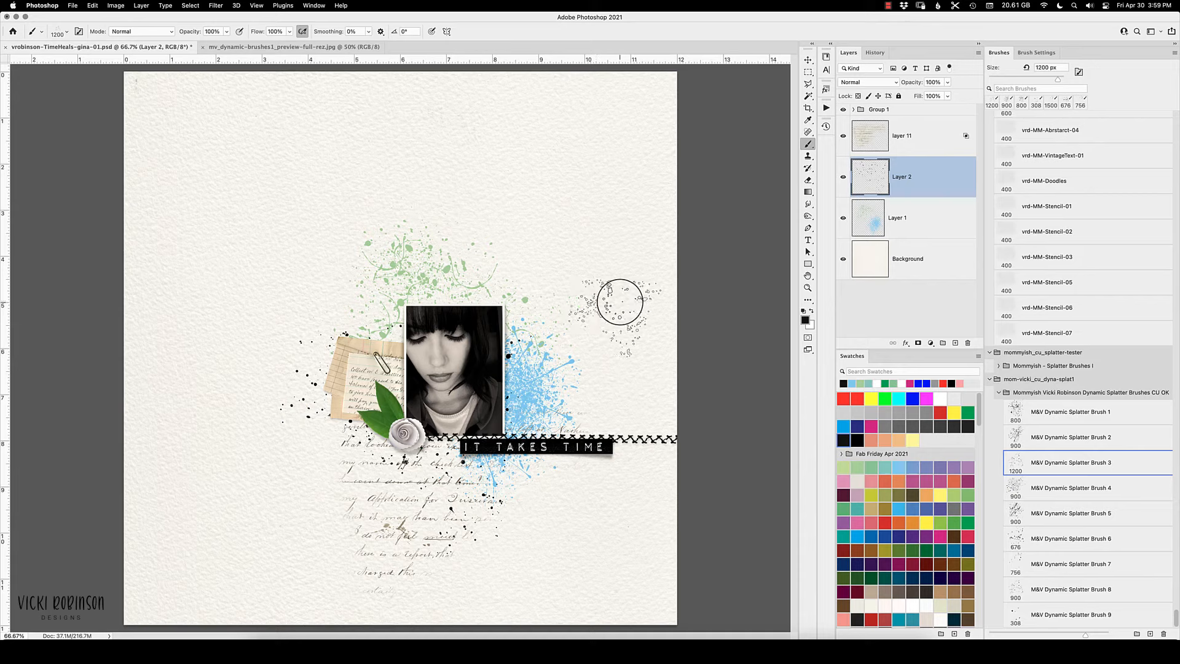
click(520, 270)
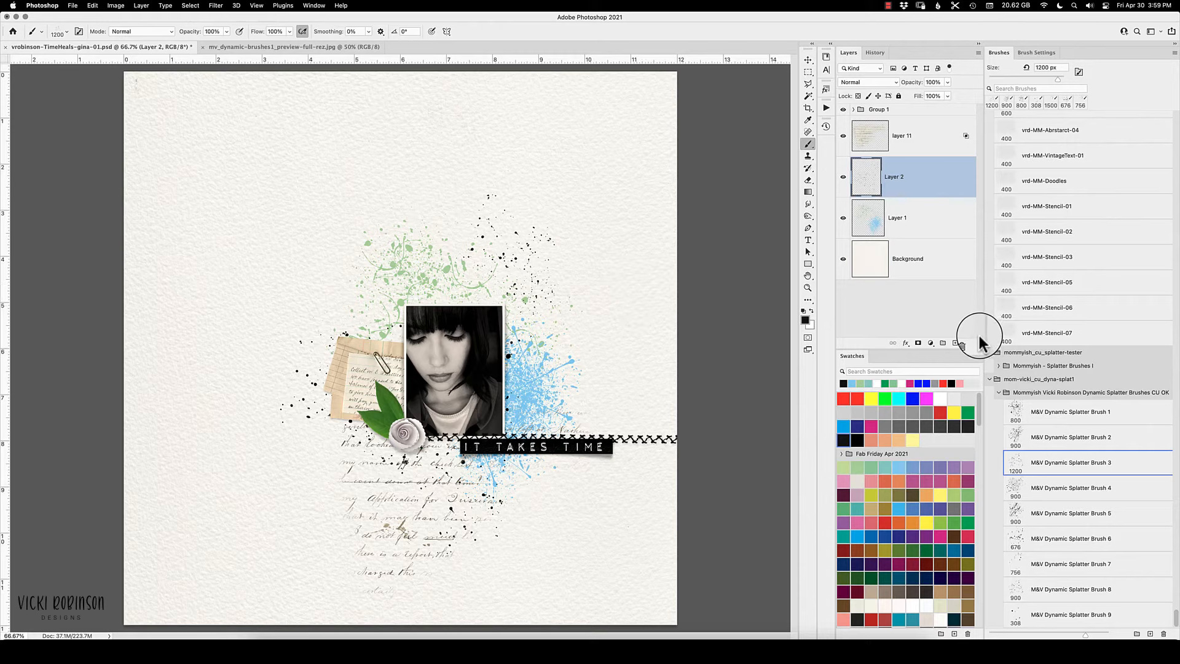
- Add a new layer and paint pink splatters above and right of the photo with M&V Dynamic Splatter Brush 9
click(954, 344)
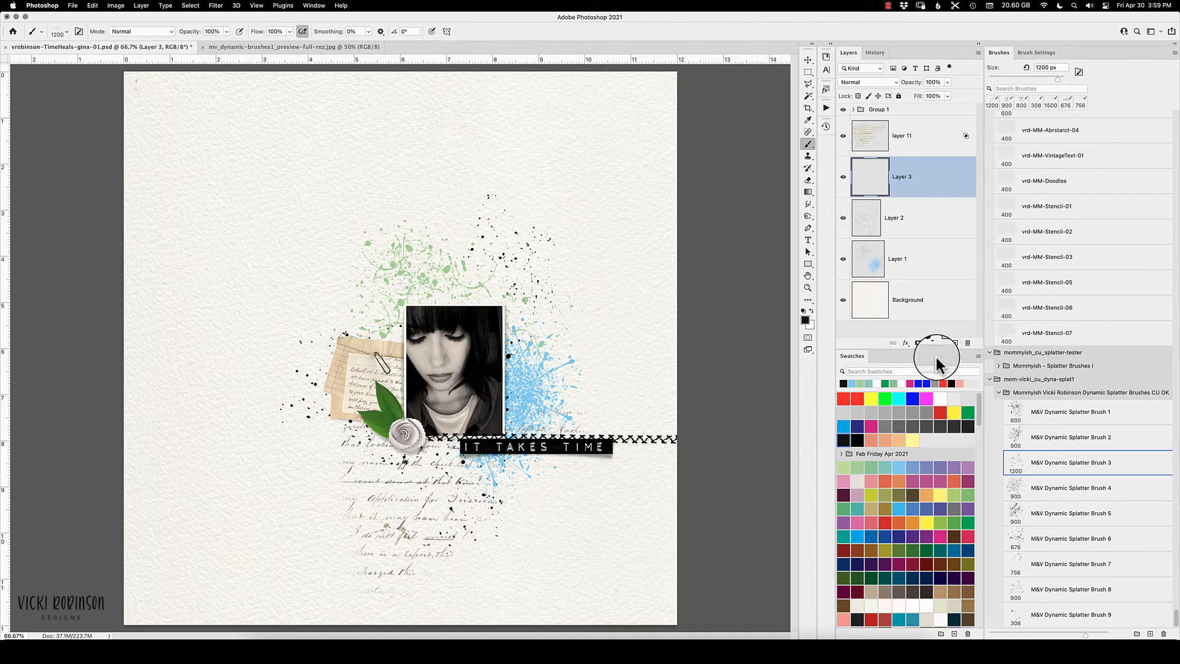
click(1039, 621)
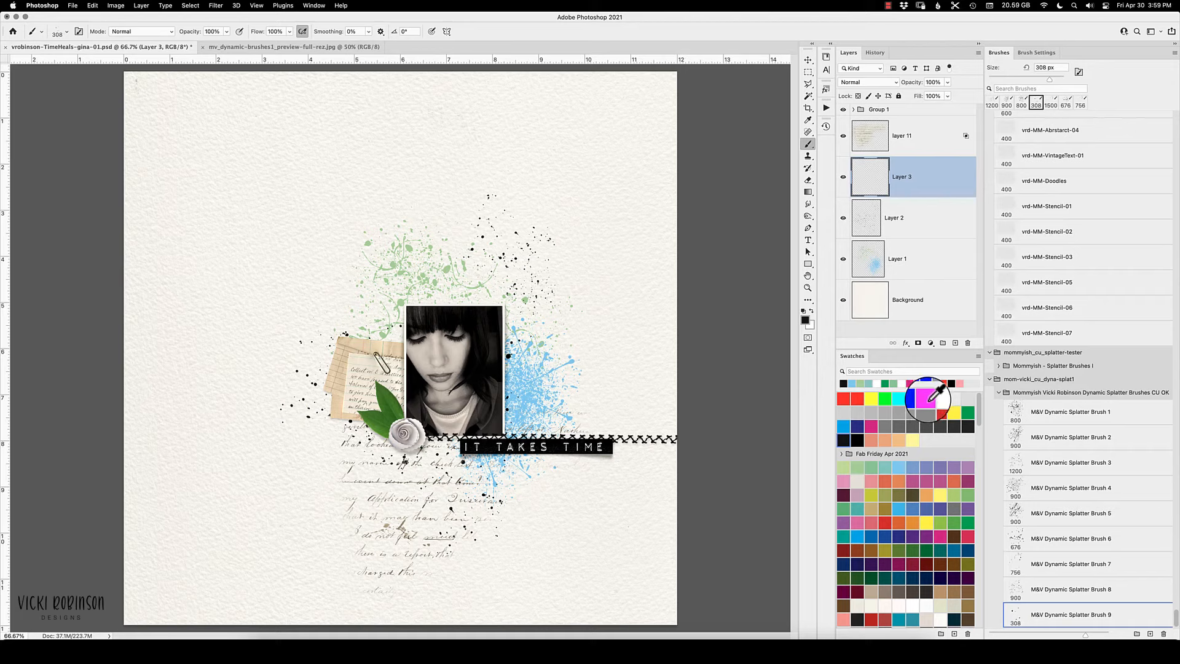
click(843, 481)
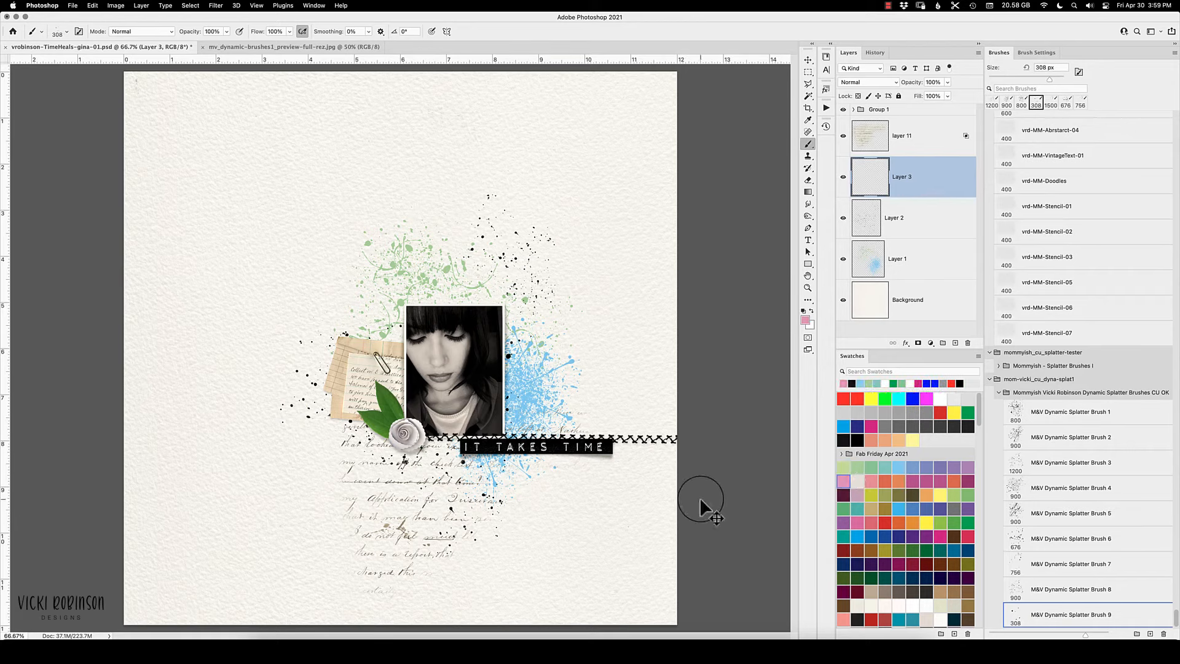
key(super+equal)
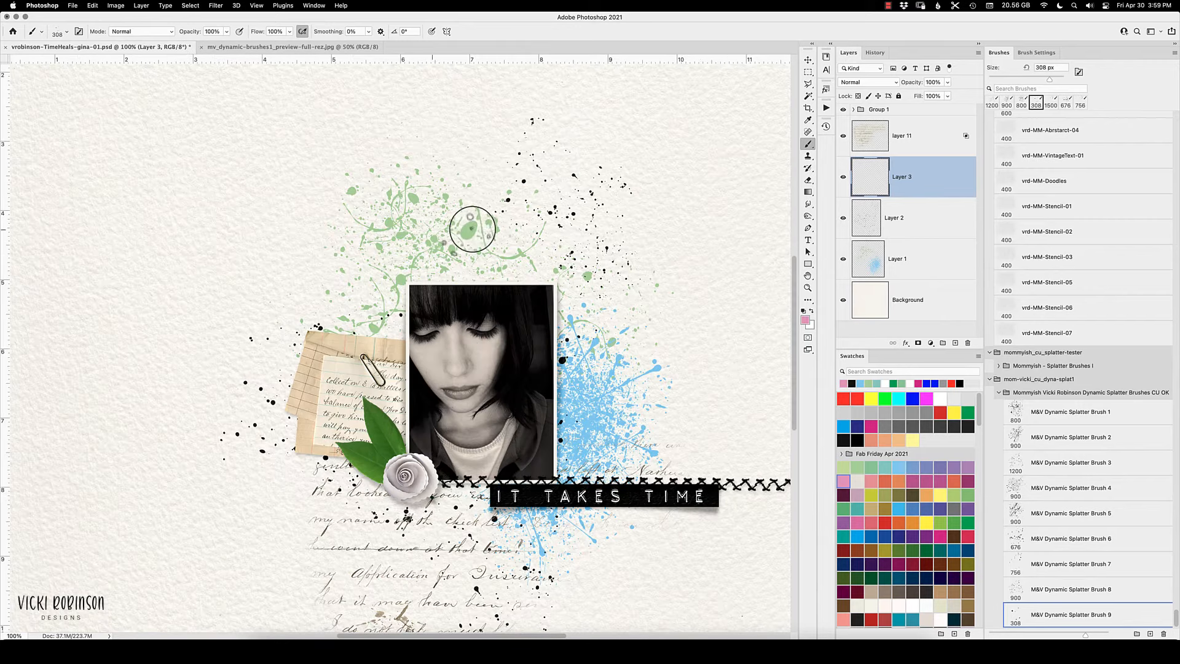
mouse_move(472, 228)
mouse_down()
mouse_move(453, 205)
mouse_move(468, 234)
mouse_move(557, 264)
mouse_move(602, 300)
mouse_move(622, 400)
mouse_up()
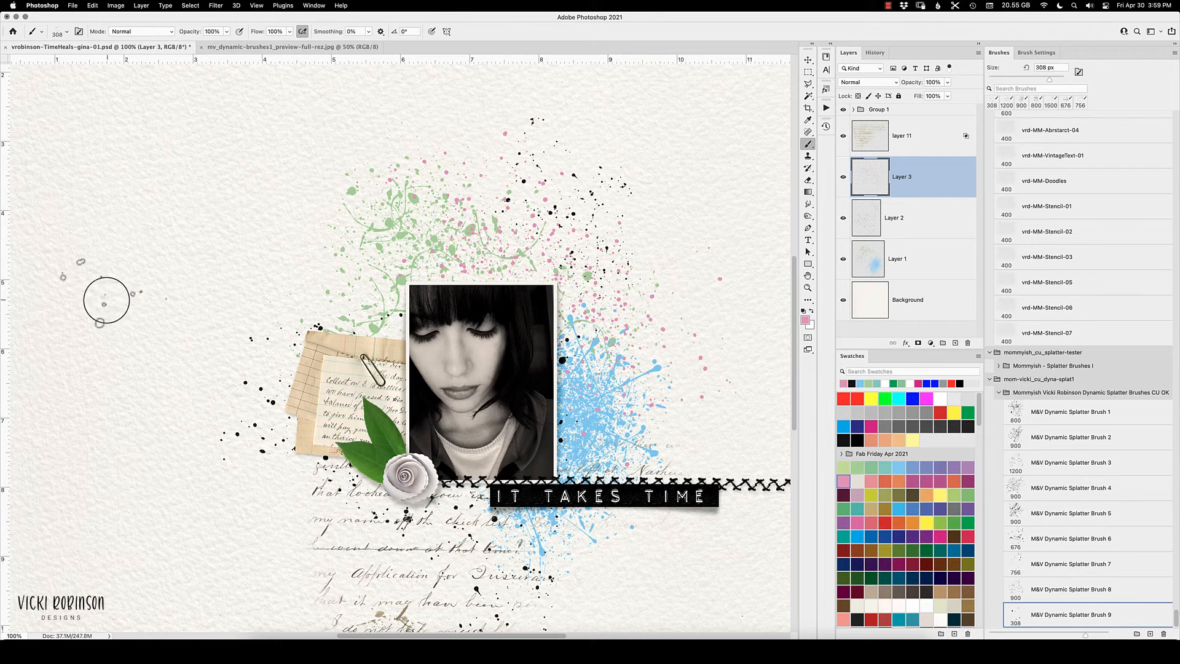
- Reduce the splatter brush to 250 px and add finer pink splatters above the paper scraps beside the photo
key(bracketleft)
key(bracketleft)
key(bracketleft)
key(bracketleft)
key(bracketleft)
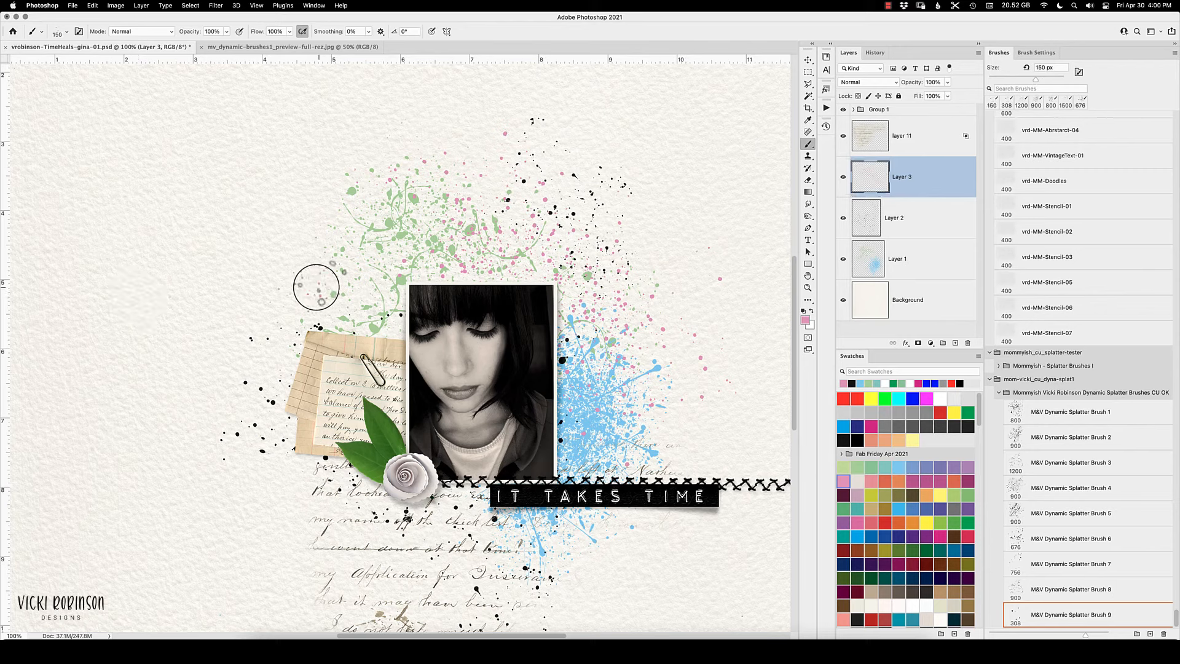
key(bracketright)
key(bracketright)
key(bracketright)
click(274, 294)
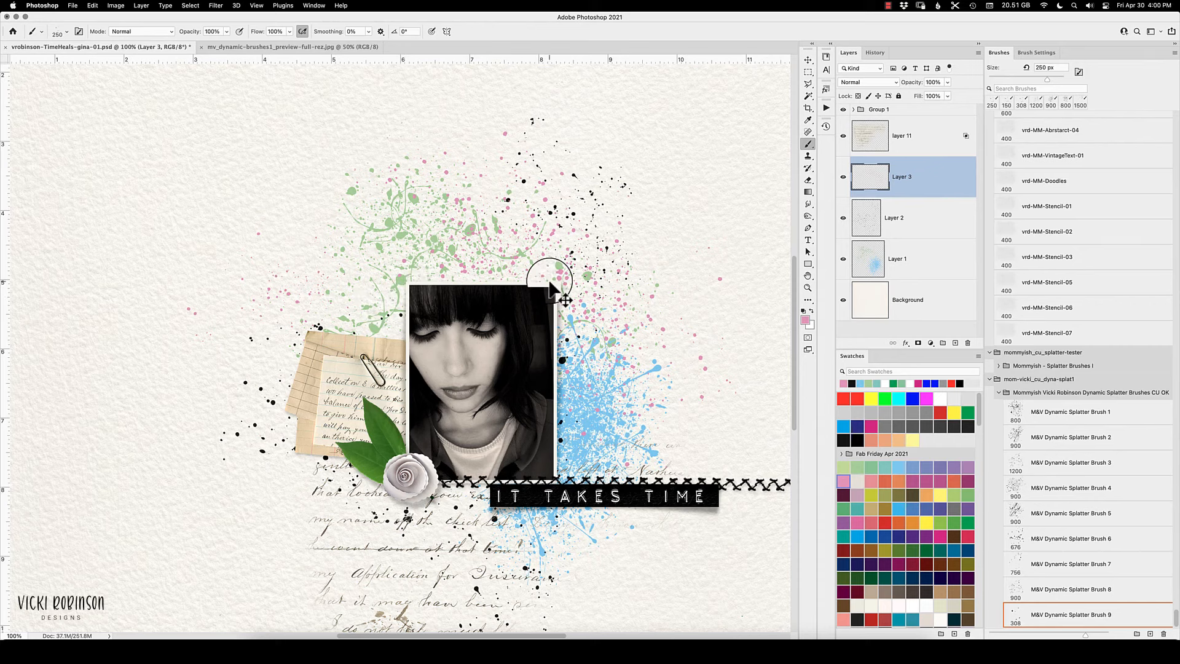
- Add a new layer and paint light green splatters along the page's top, right and bottom edges with M&V Dynamic Splatter Brush 6
key(super+minus)
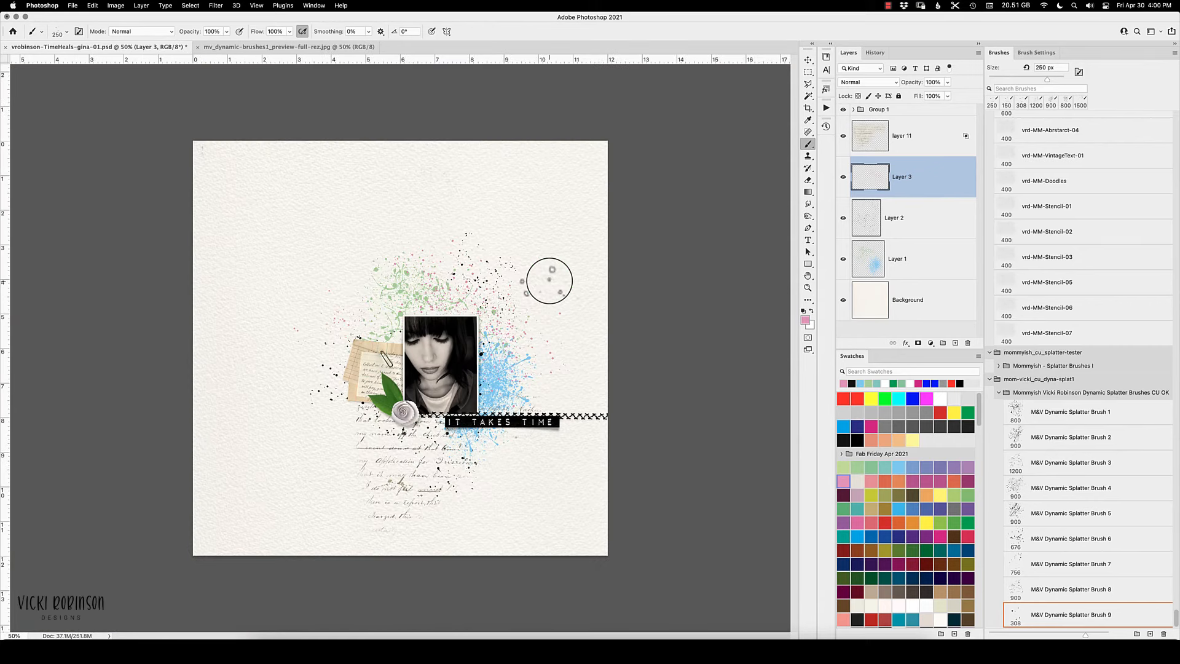
click(954, 342)
click(867, 382)
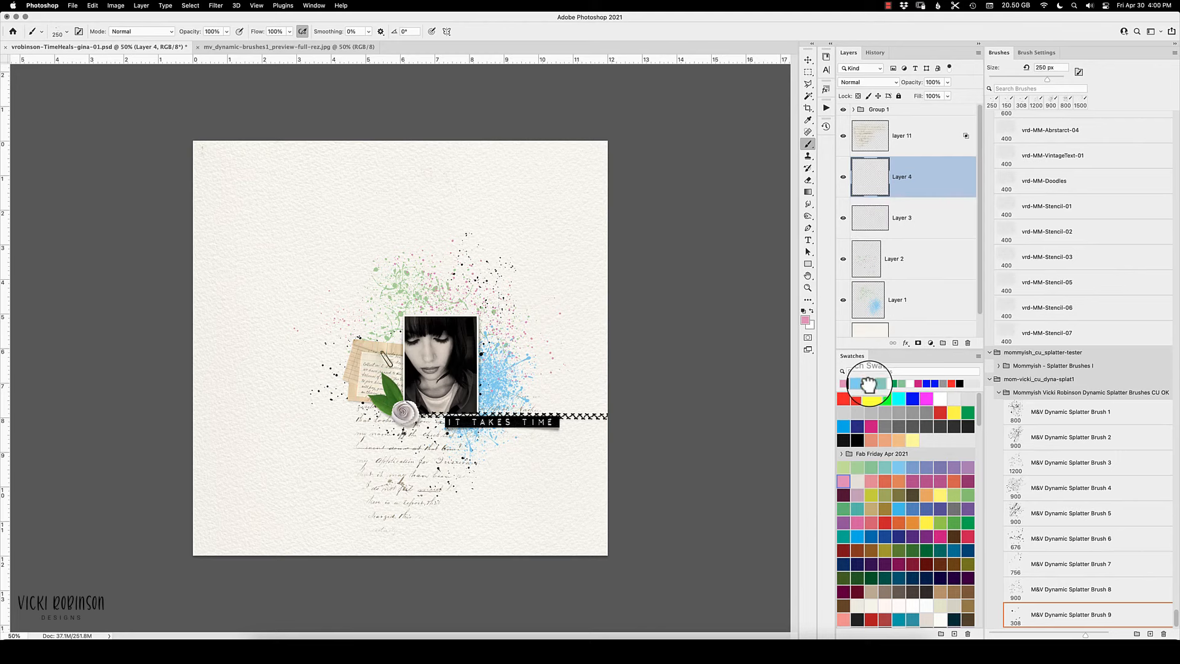
click(1035, 540)
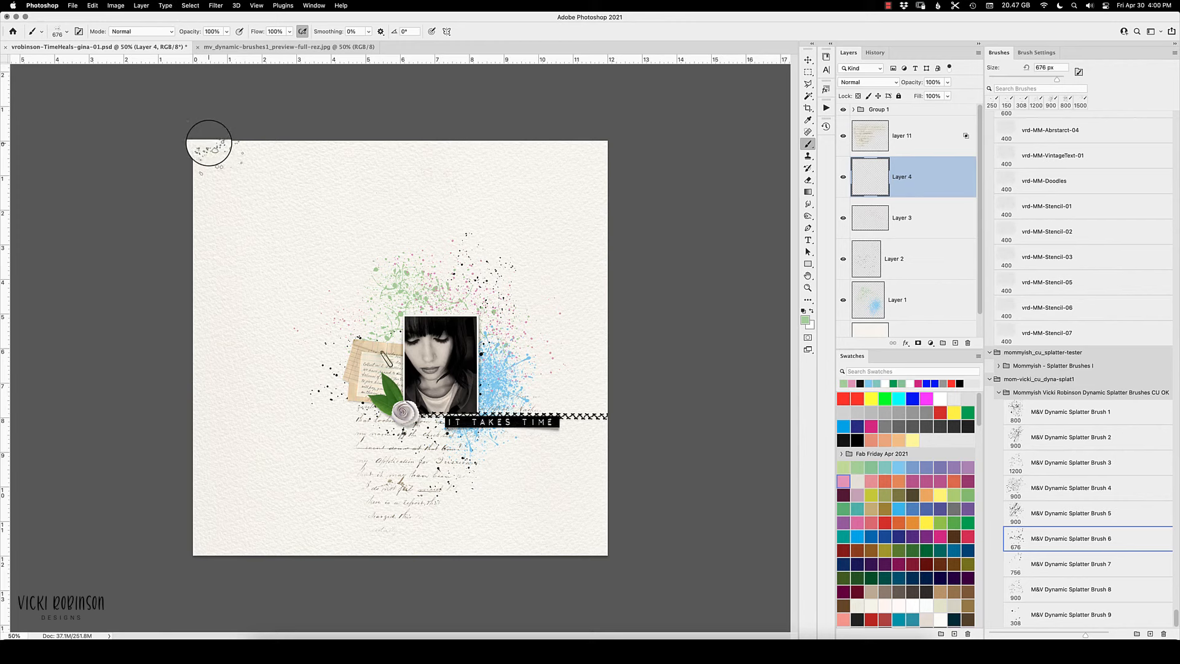
mouse_move(197, 141)
mouse_down()
mouse_move(238, 126)
mouse_move(446, 117)
mouse_up()
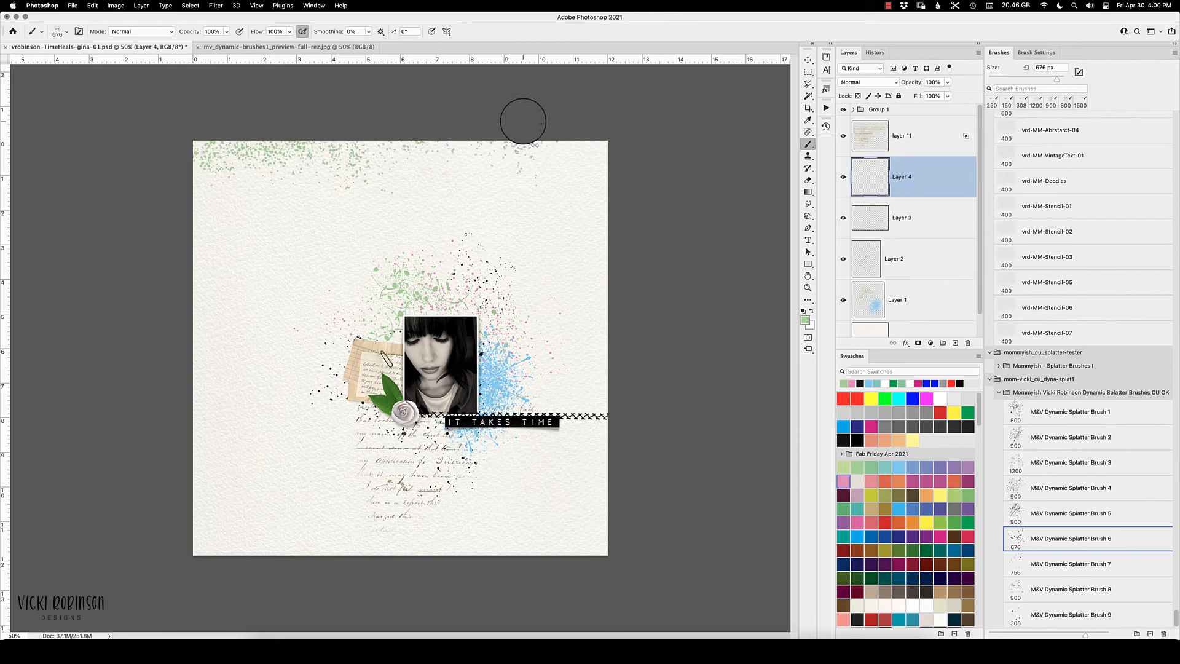
mouse_move(523, 121)
mouse_down()
mouse_move(625, 149)
mouse_move(614, 163)
mouse_move(627, 378)
mouse_up()
mouse_move(627, 480)
mouse_down()
mouse_move(624, 564)
mouse_move(606, 586)
mouse_move(610, 560)
mouse_move(547, 572)
mouse_move(367, 560)
mouse_up()
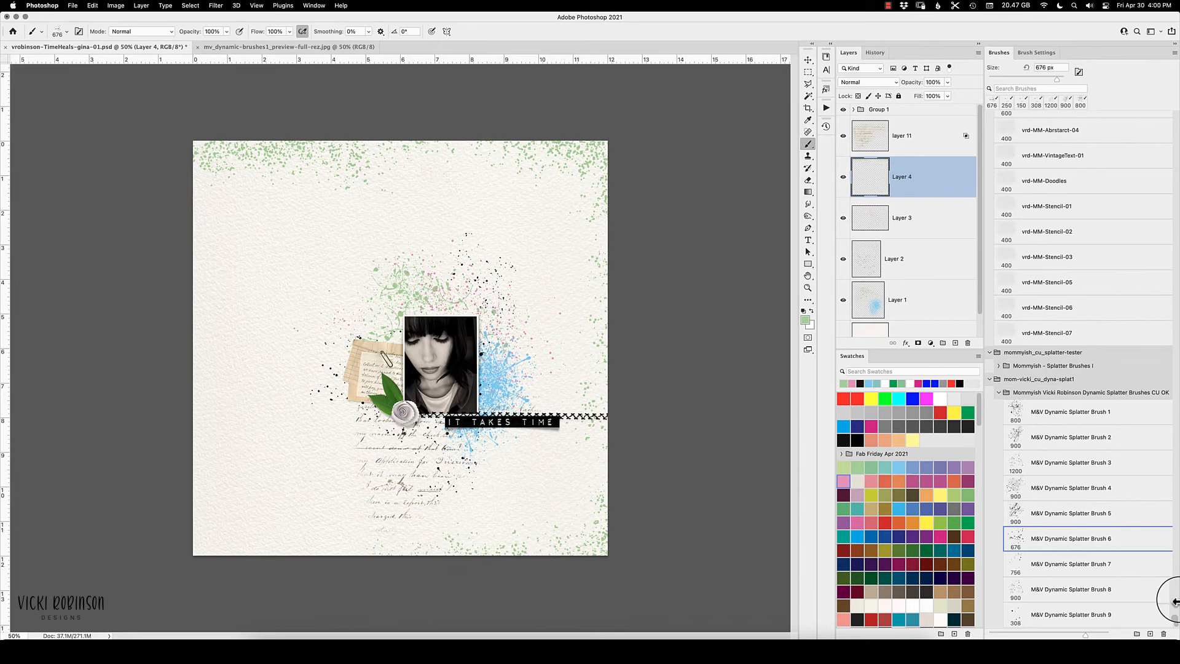
- Switch to the dynamic splatter brushes preview document
click(344, 47)
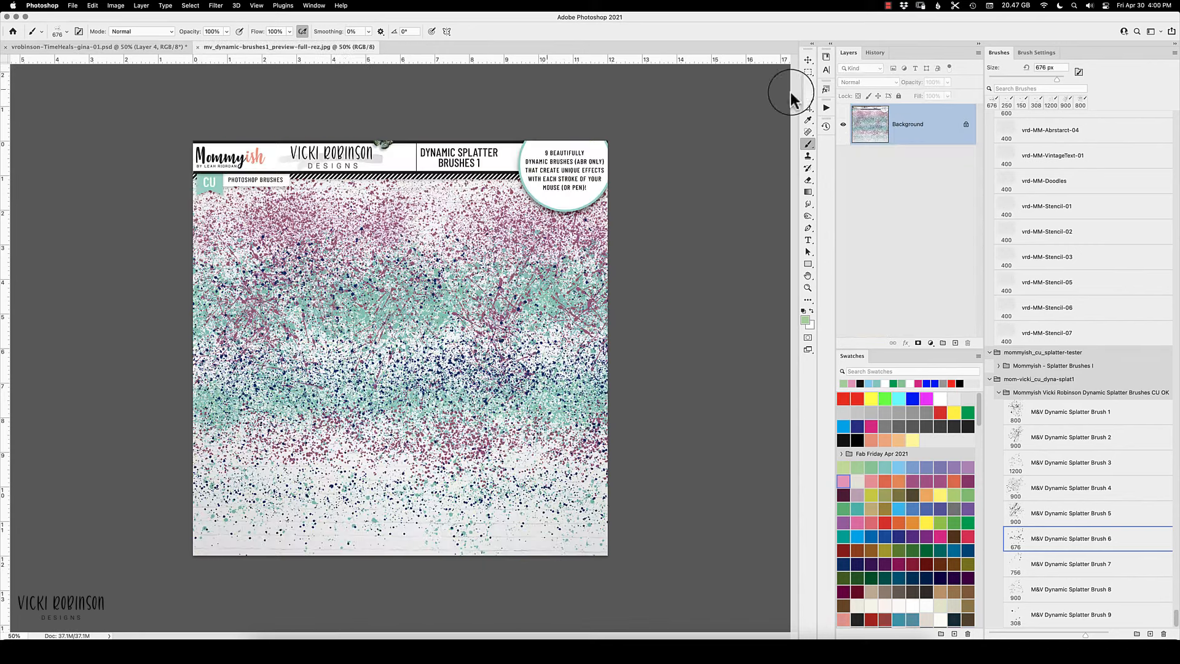